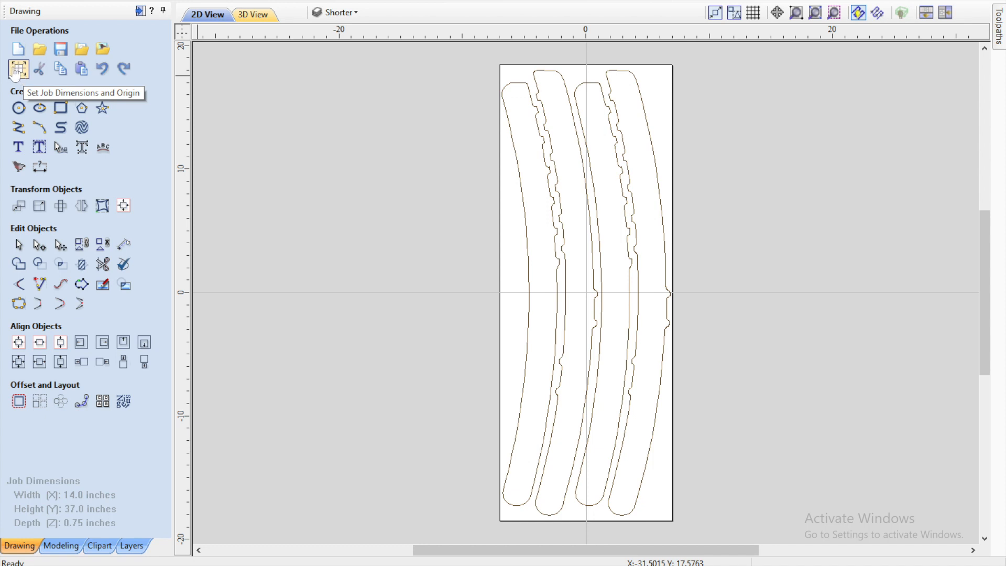
Review the job size, Z zero and XY datum position in the job setup and accept them.
click(14, 72)
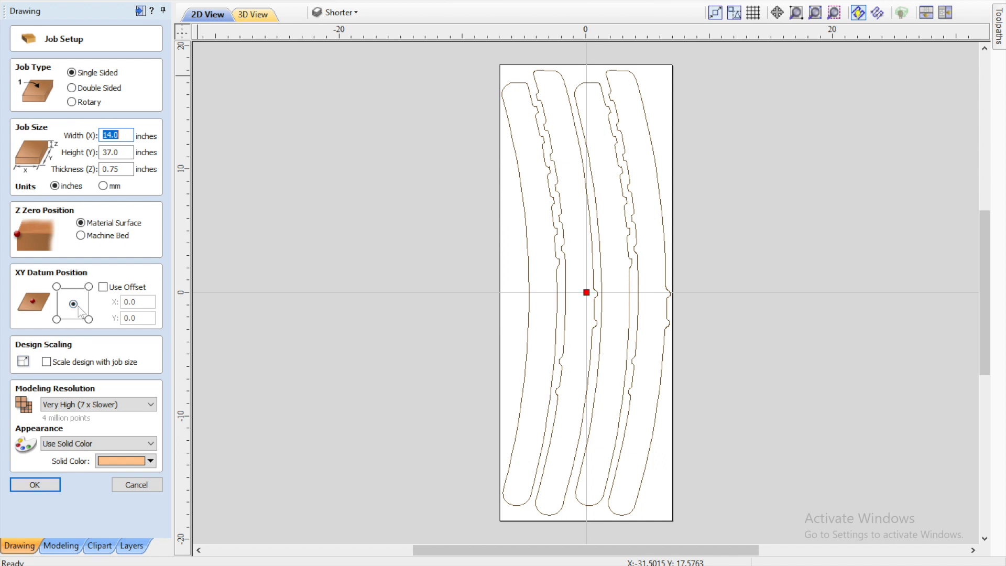
click(35, 485)
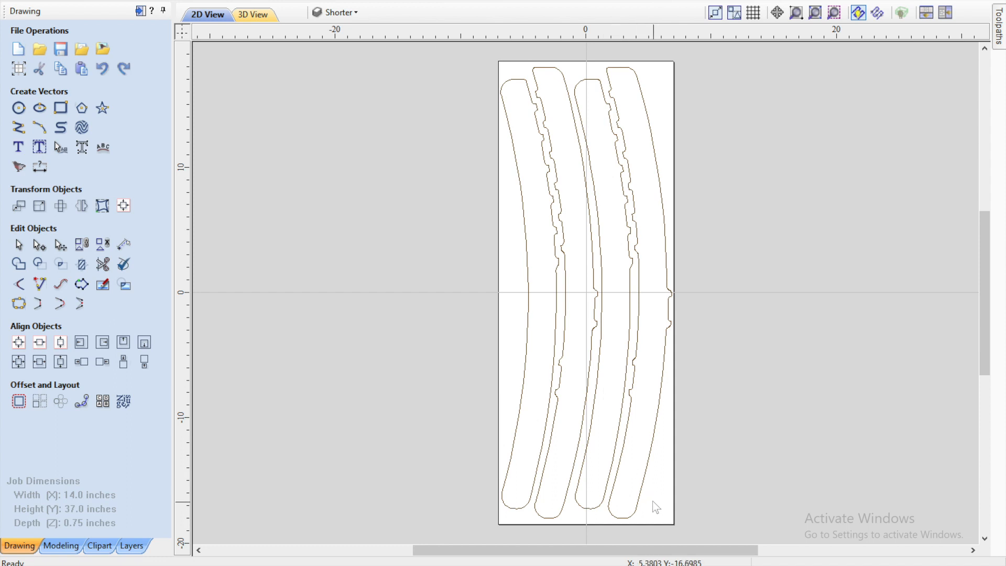
Select all four chair leg outlines on the sheet together.
click(642, 493)
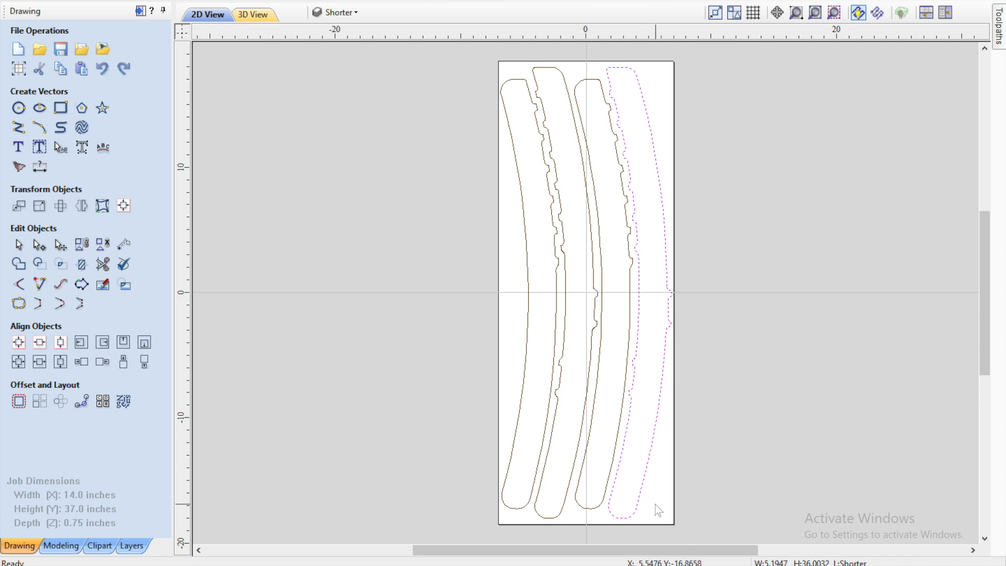
click(655, 504)
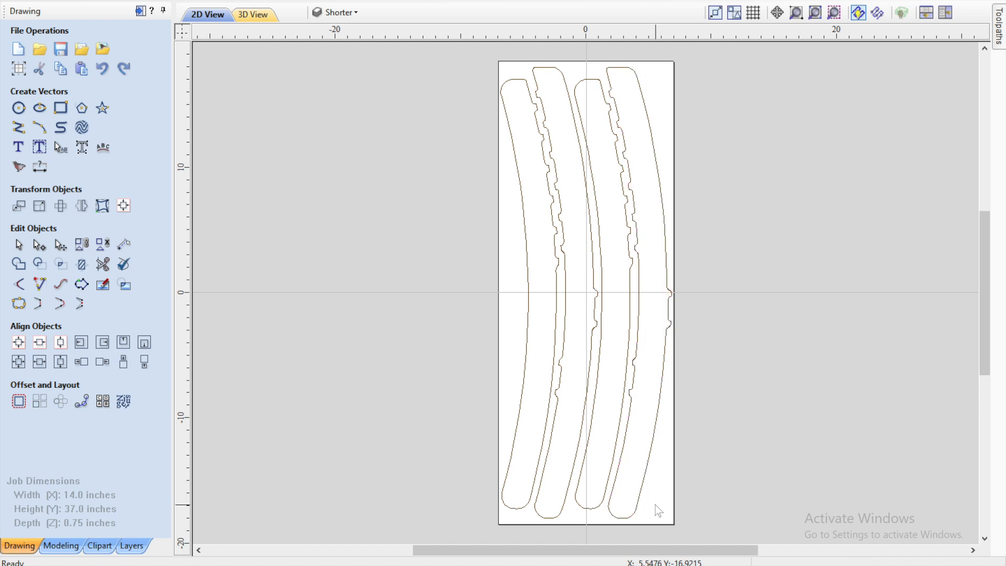
drag(655, 504, 522, 390)
drag(523, 390, 524, 397)
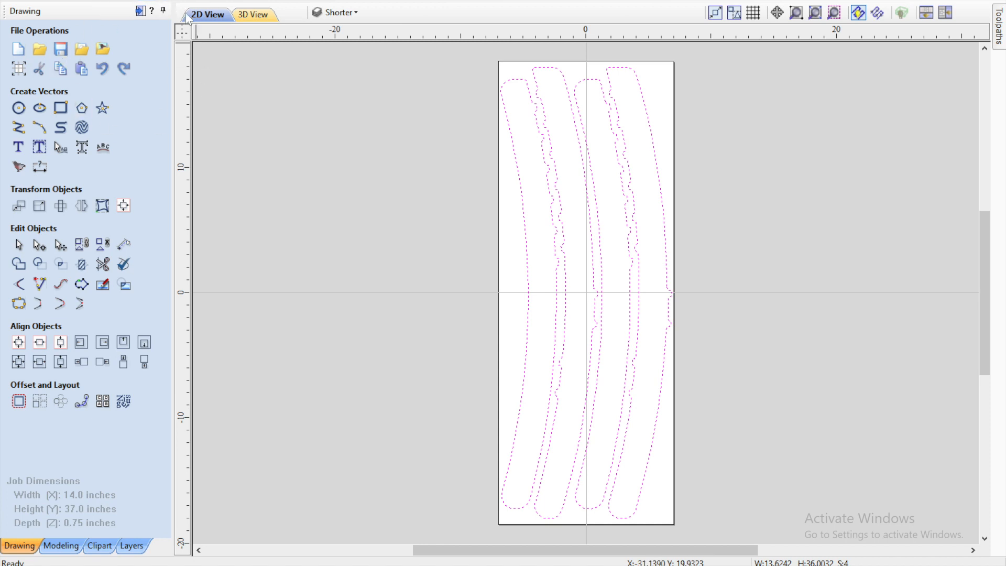
Start a 2D profile toolpath for the selected outlines and assign the End Mill (0.25 inch) from the tool database.
click(140, 11)
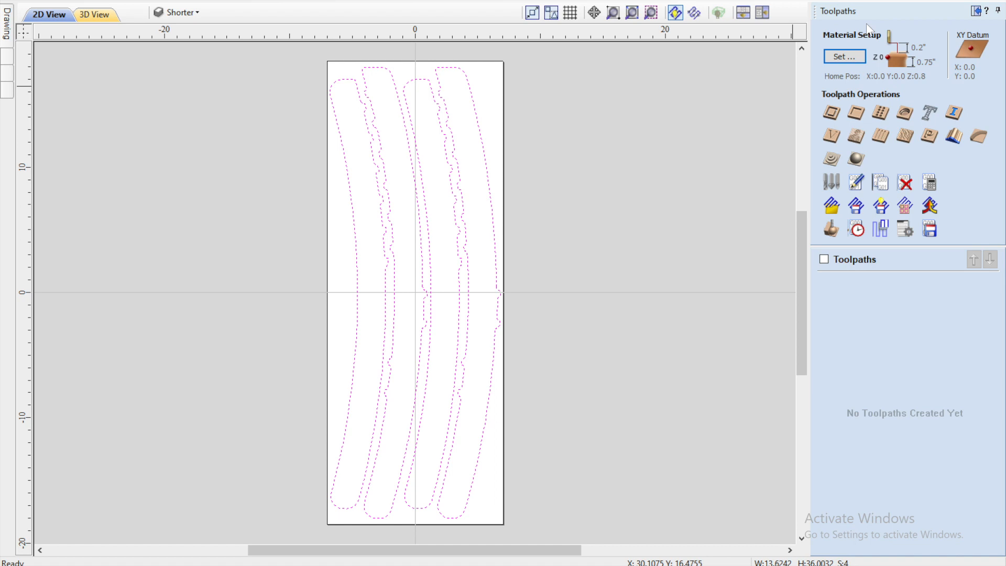
click(847, 60)
click(831, 113)
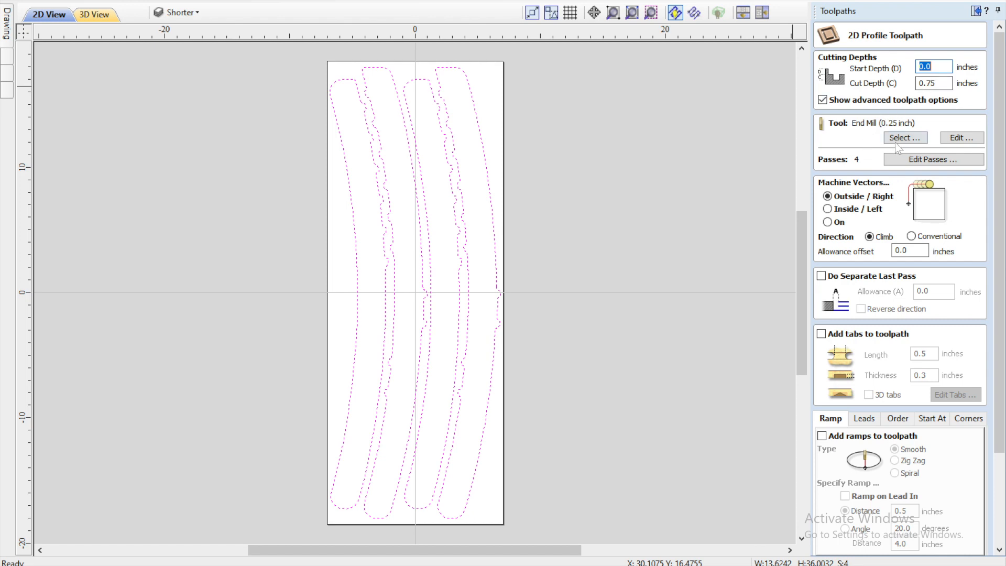
click(908, 141)
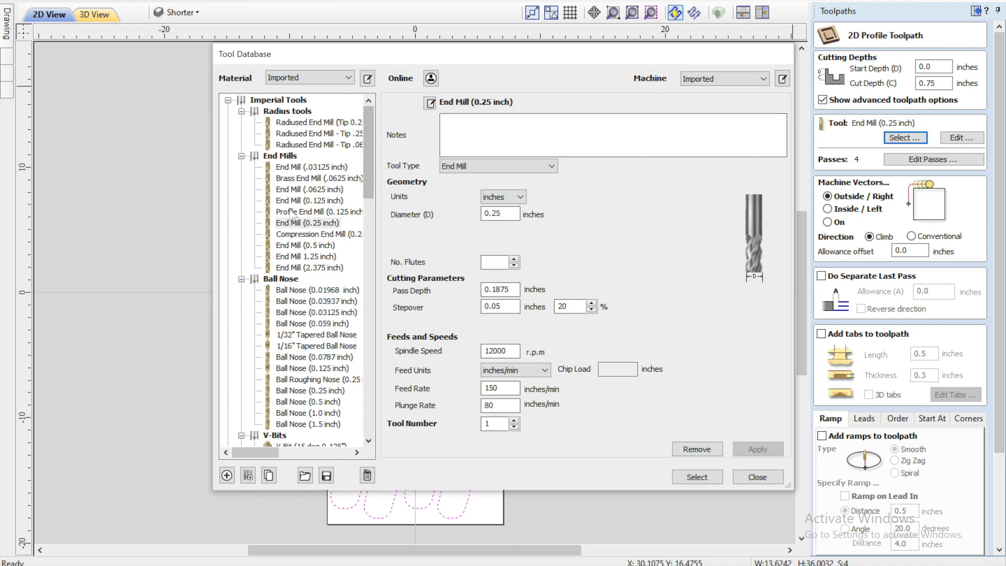
click(296, 224)
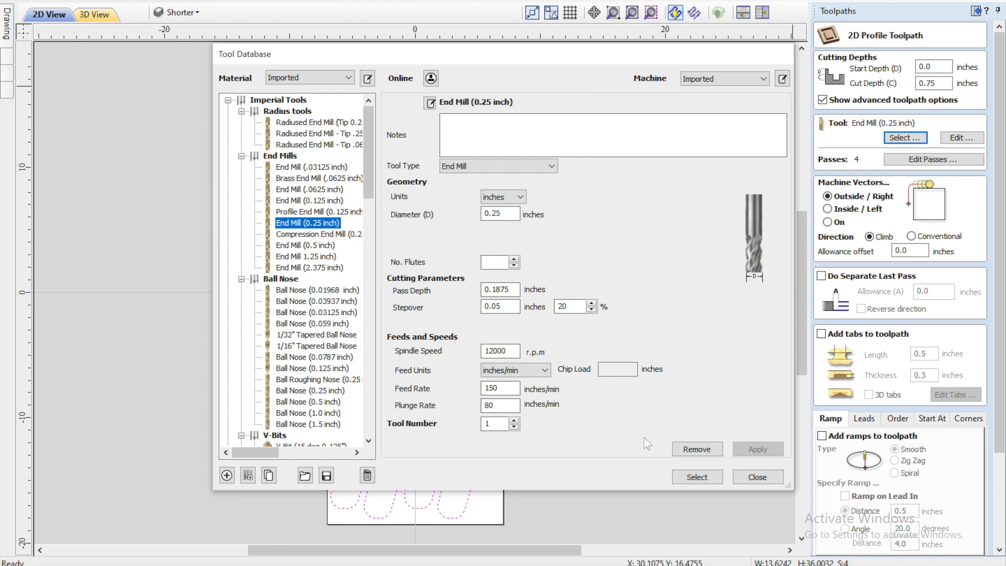
click(695, 476)
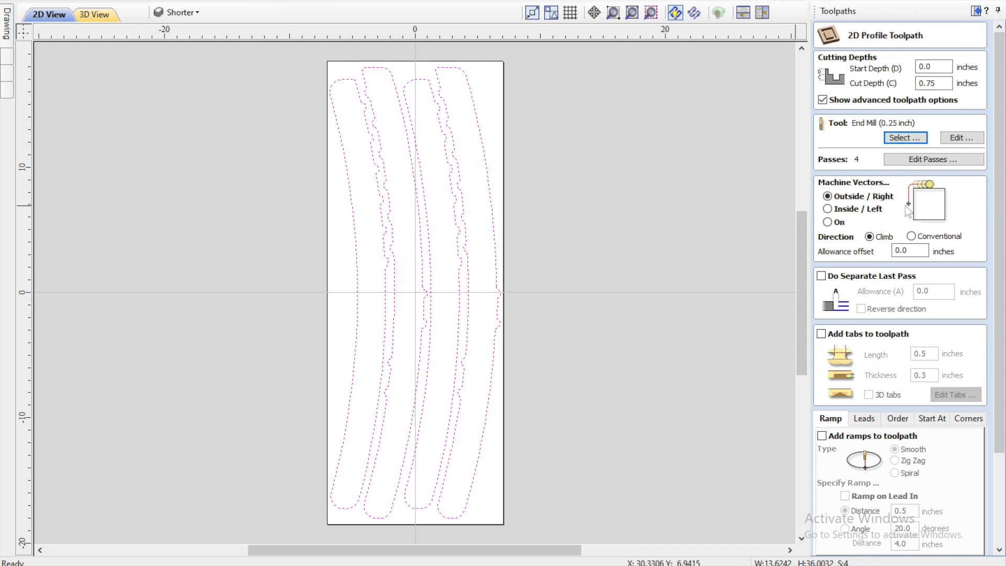
Set the profile to machine outside the vectors, with a separate last pass of 0.02 inch allowance and smooth ramps.
click(828, 209)
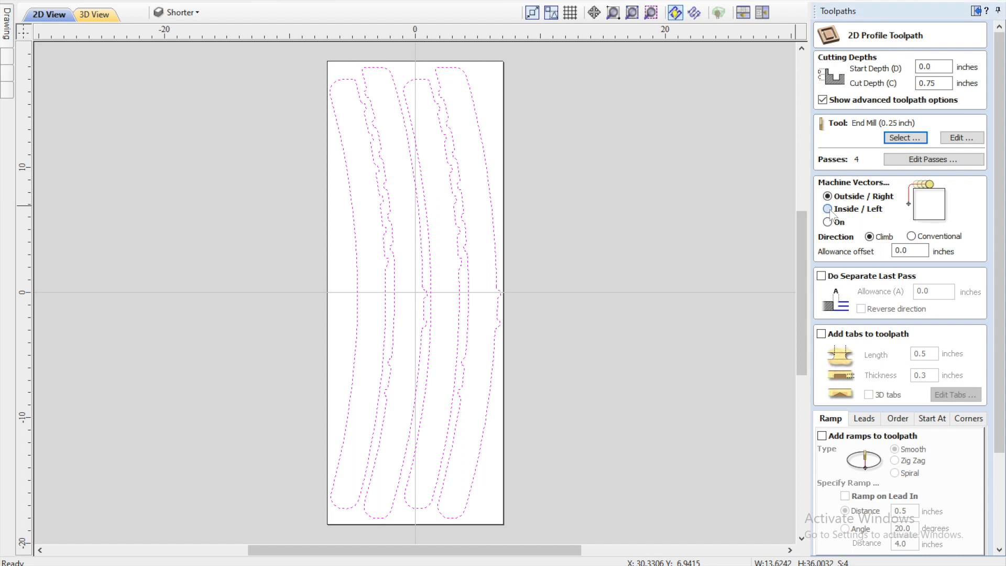
click(828, 196)
click(821, 276)
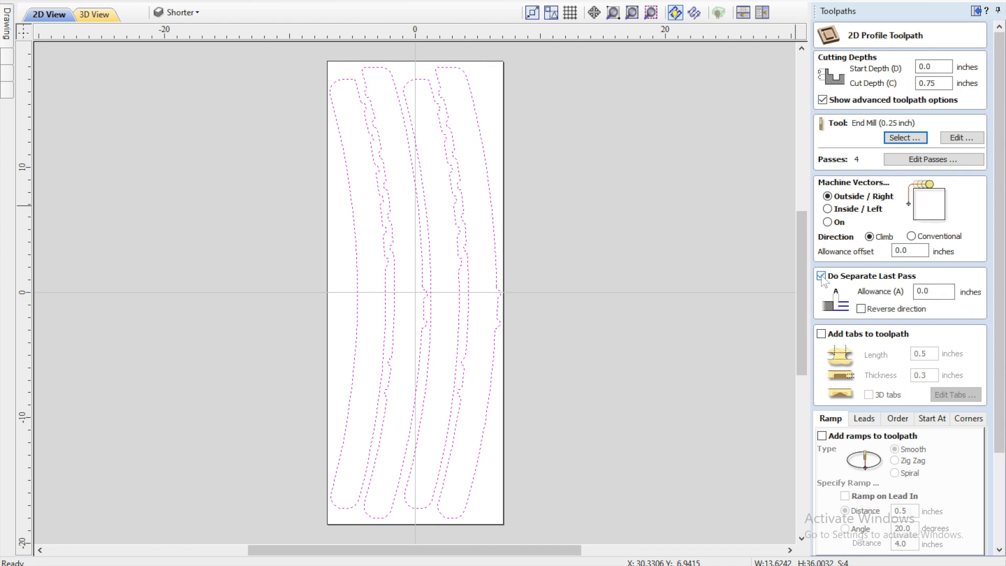
click(939, 292)
text(2)
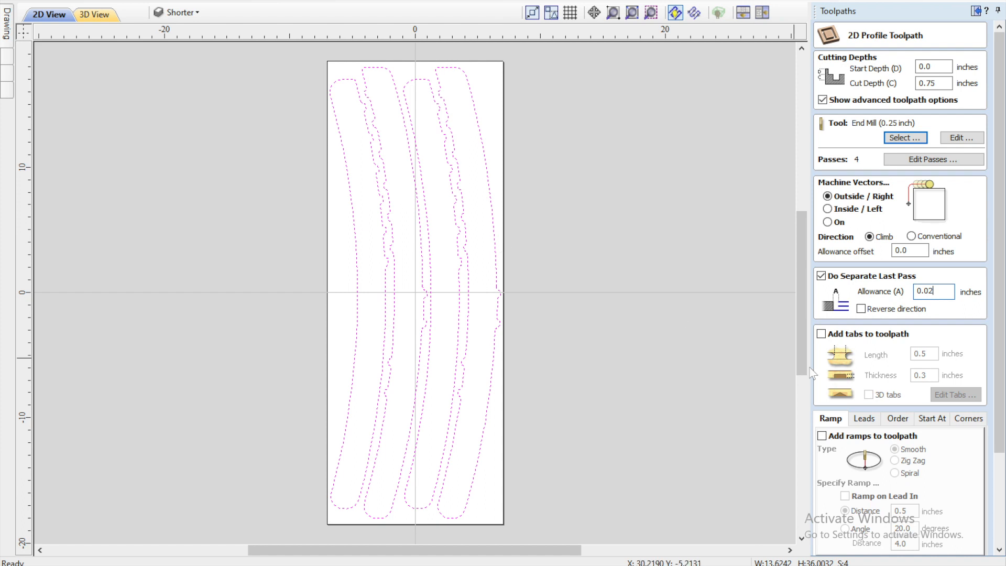
scroll(831, 380, down, 2)
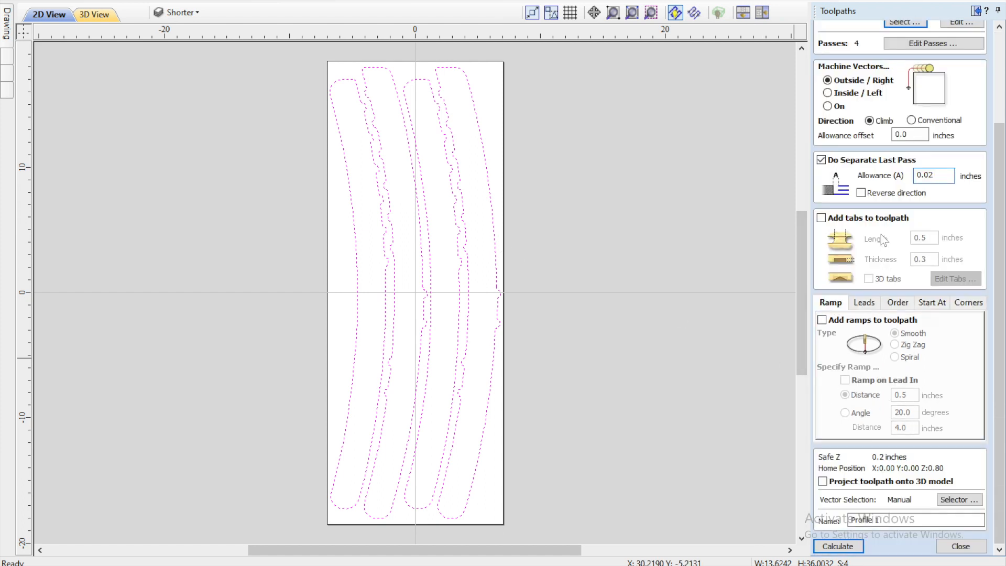
click(823, 322)
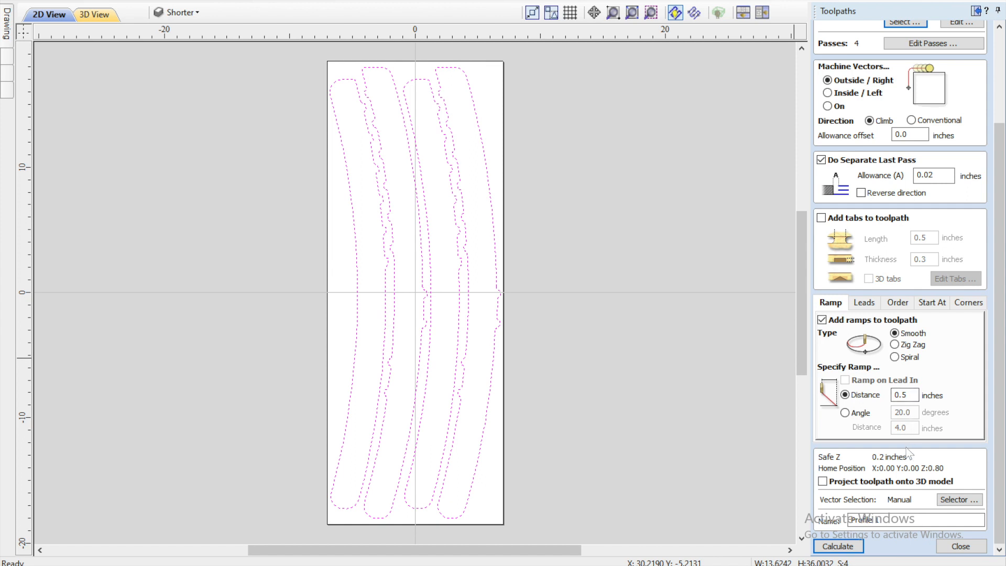
Name the profile toolpath Chair Legs and calculate it.
drag(905, 523, 841, 522)
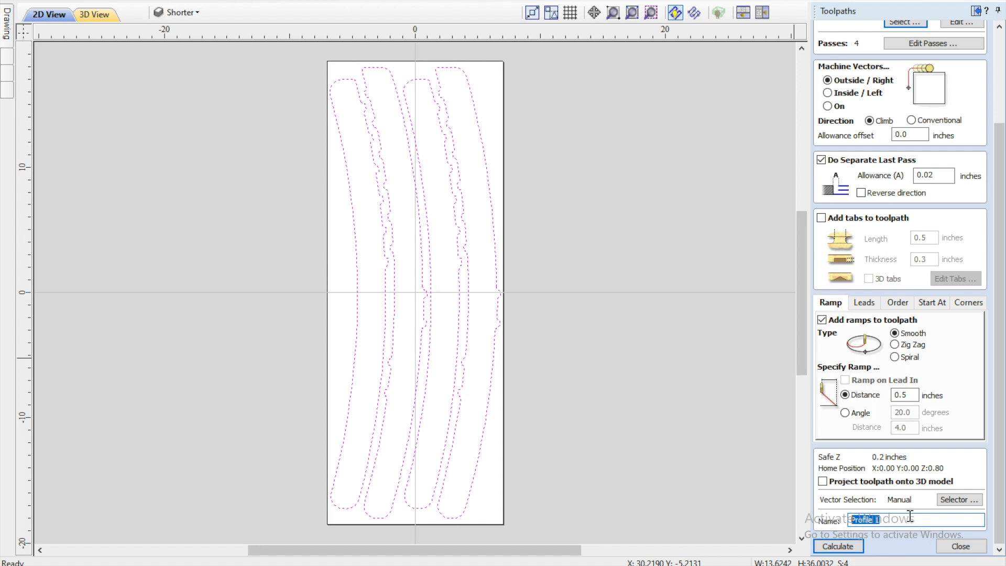
text(Chair Legs)
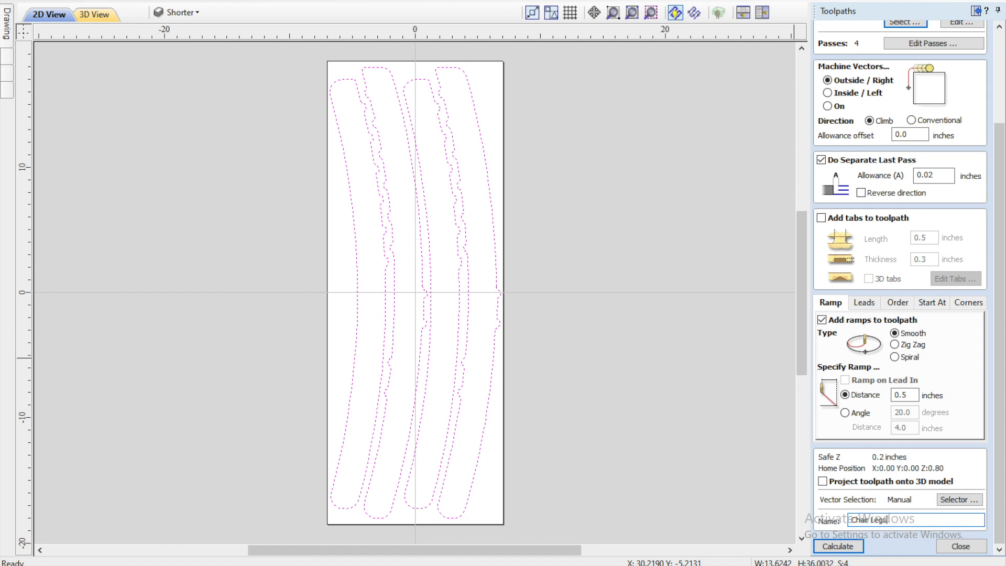
click(860, 547)
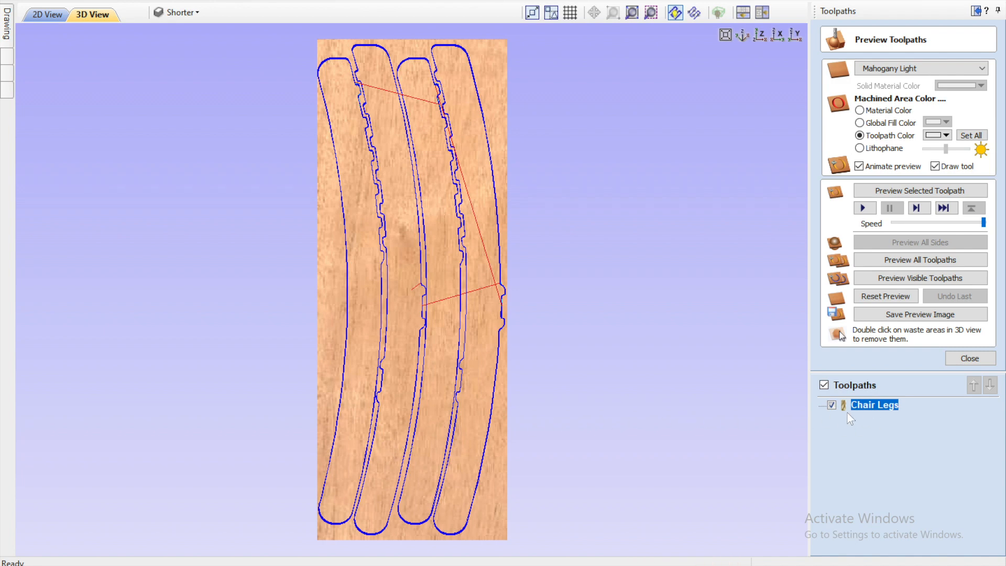
Examine the depth passes and entry ramps of the Chair Legs toolpath from an angled 3D view.
mouse_move(834, 414)
drag(363, 440, 636, 293)
drag(635, 250, 635, 254)
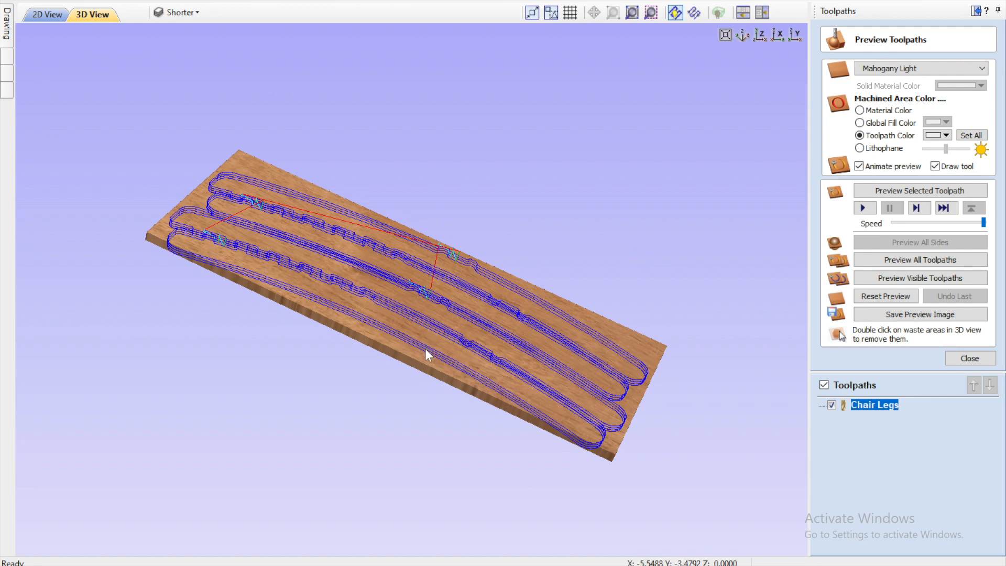
drag(432, 354, 547, 305)
drag(199, 235, 192, 275)
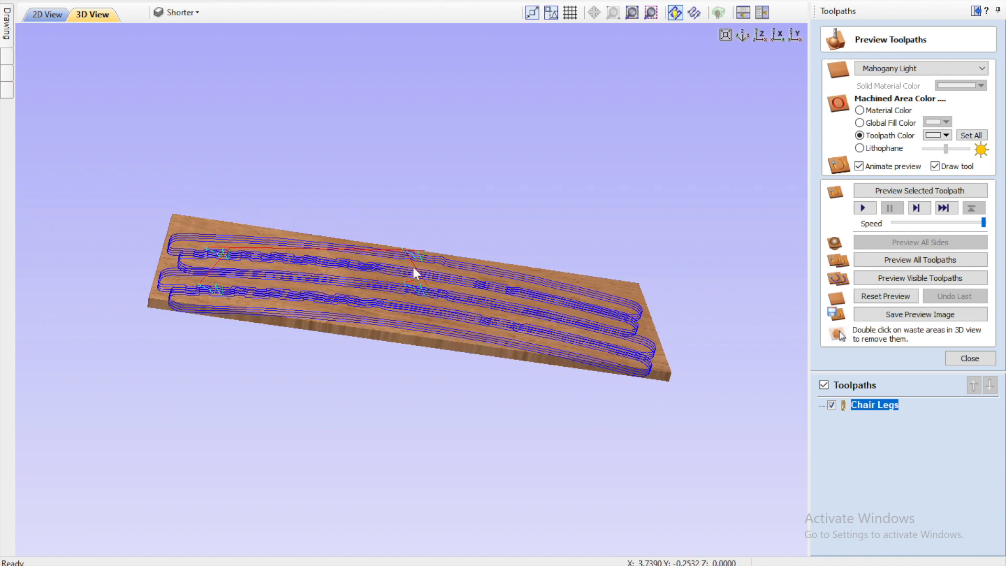
scroll(413, 266, up, 8)
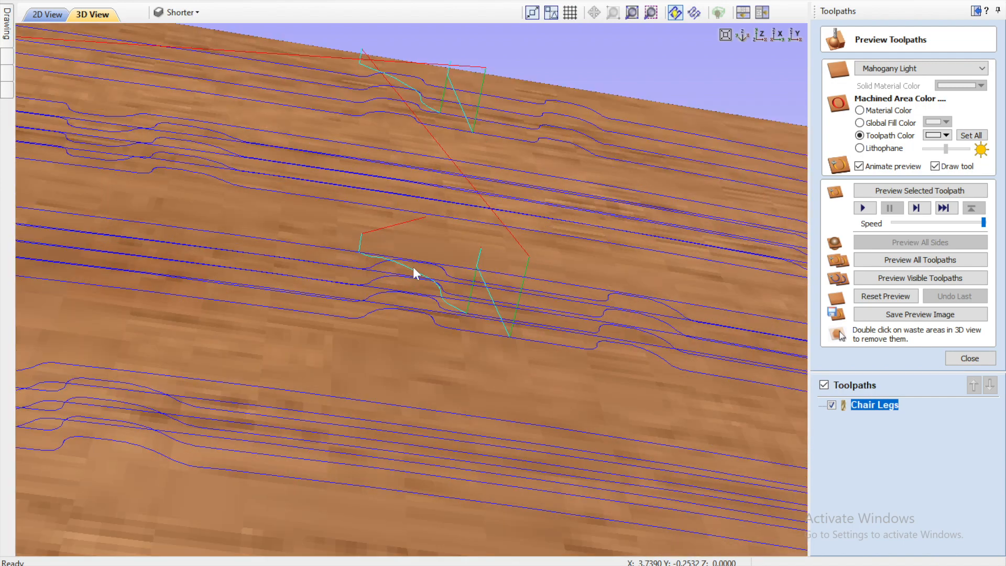
drag(414, 206, 425, 178)
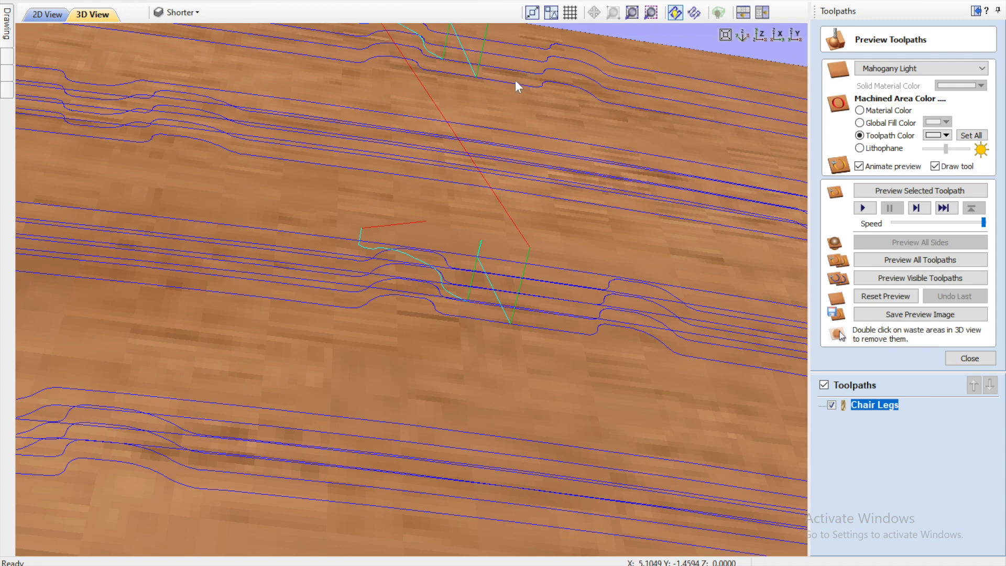
Examine from directly above how the ramp and last-pass offset follow the notch on a leg, and restore the full view.
click(760, 33)
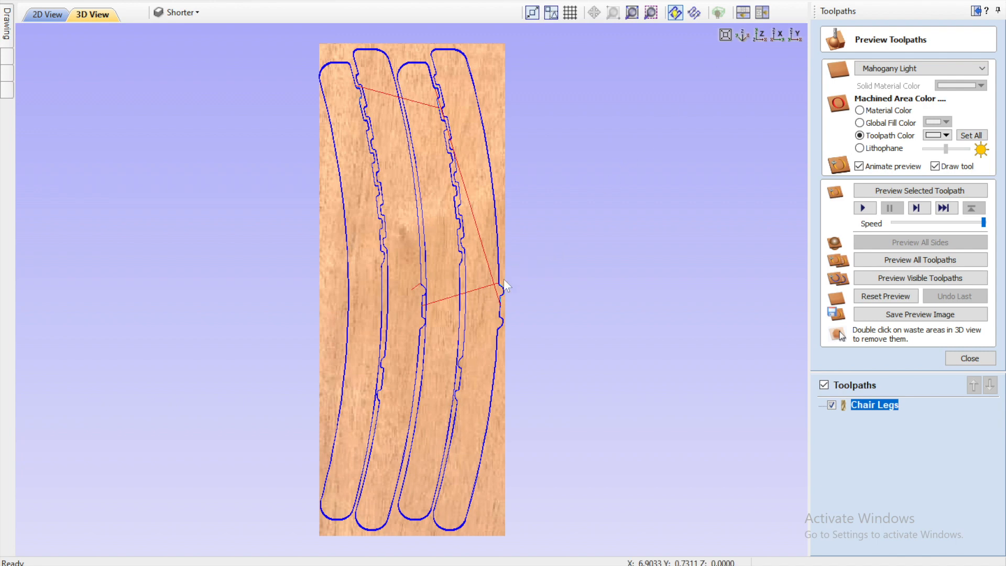
scroll(503, 283, up, 2)
scroll(505, 285, up, 3)
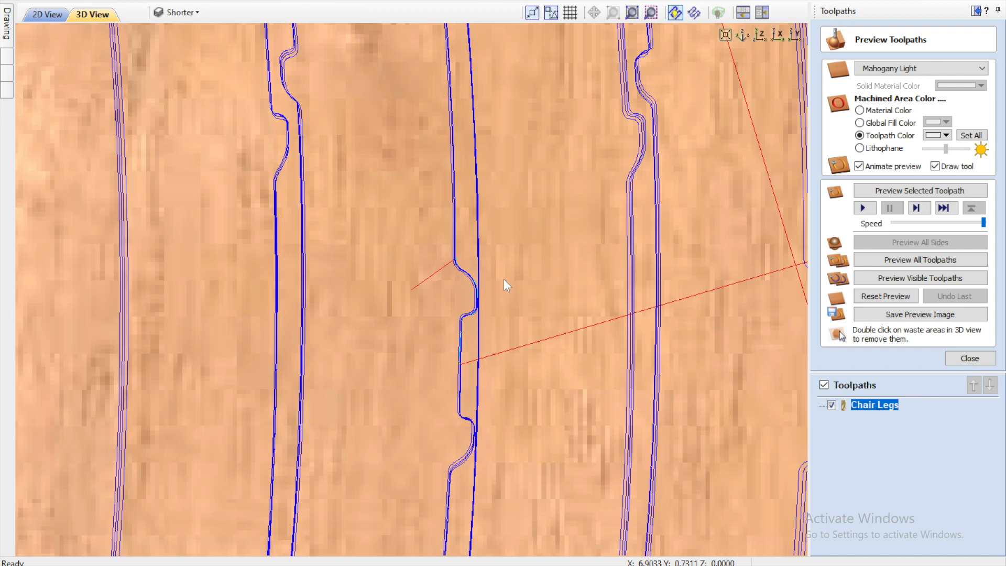
scroll(504, 279, up, 3)
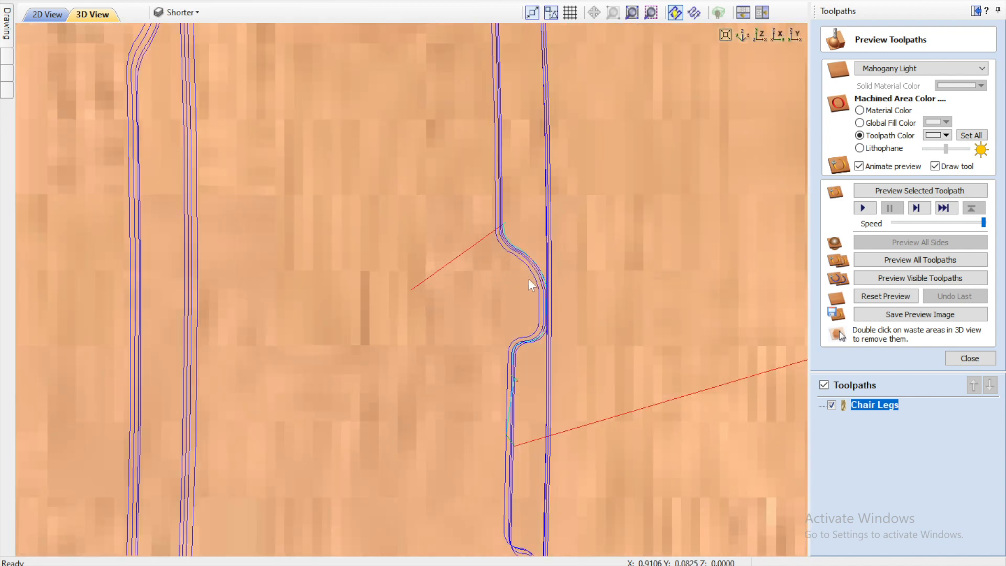
scroll(545, 285, up, 3)
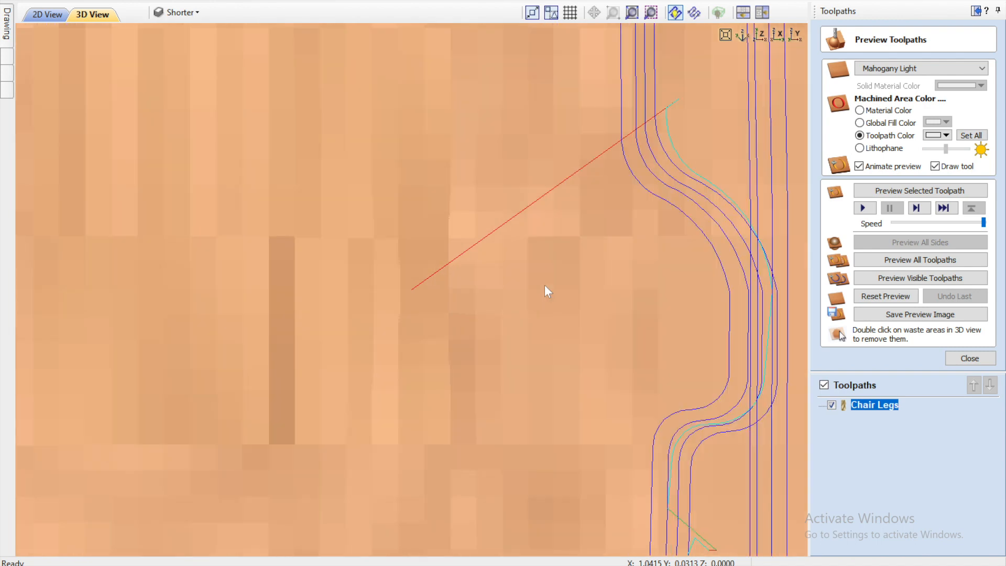
double_click(634, 177)
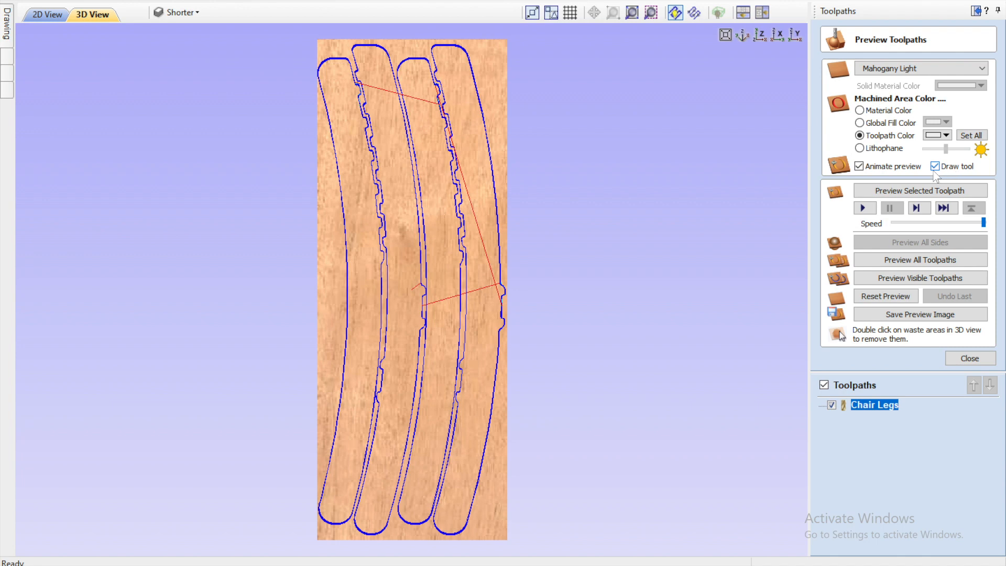
Simulate cutting the visible Chair Legs toolpath and inspect the cut sheet at an angle.
click(893, 278)
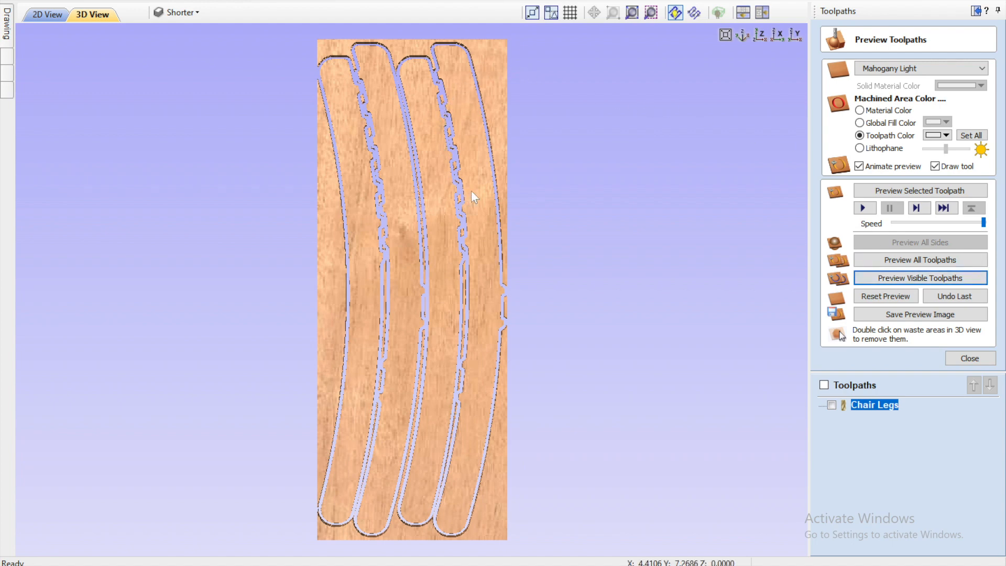
scroll(472, 193, up, 3)
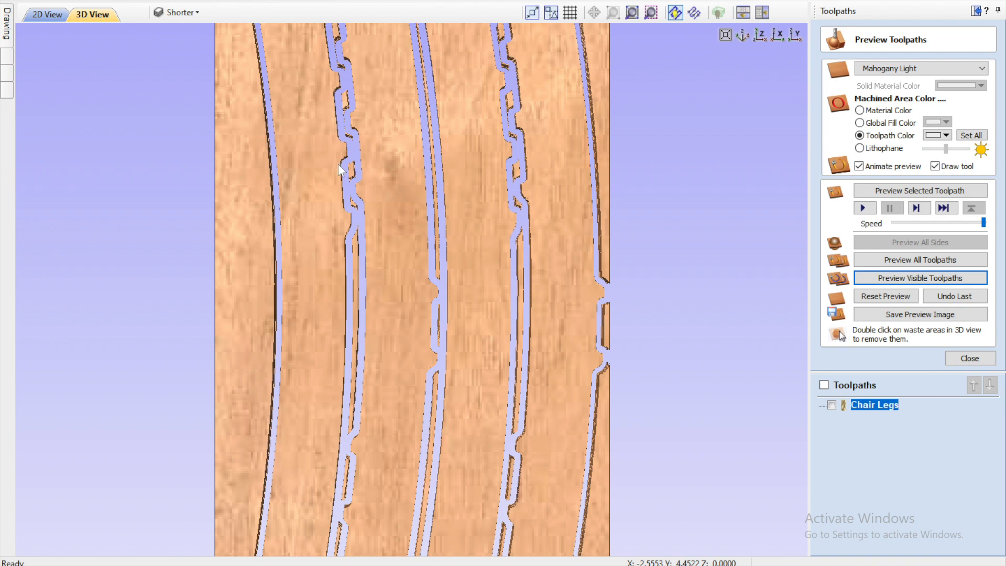
drag(423, 410, 299, 319)
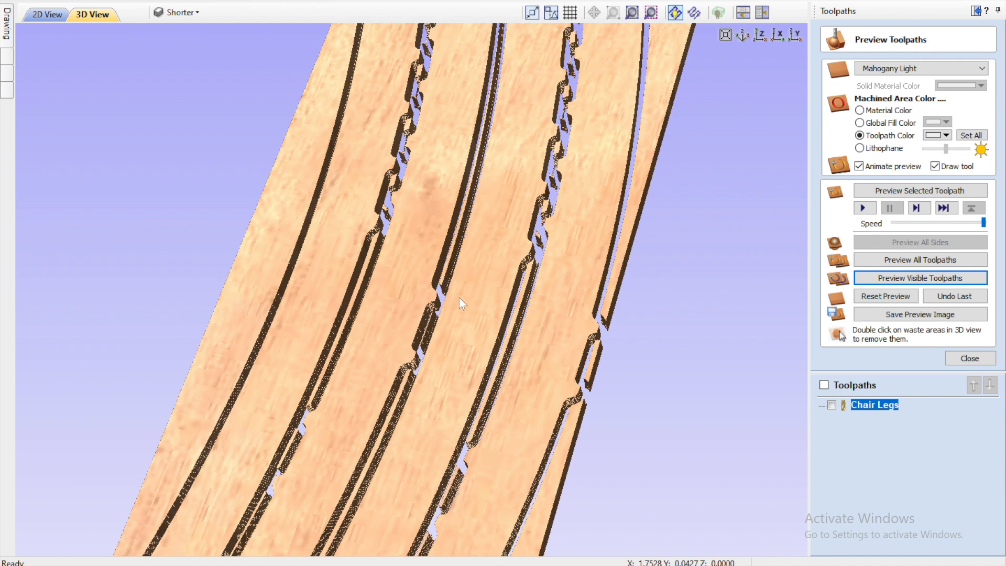
Remove the waste pieces around and between the four simulated chair legs, and close the toolpath preview.
double_click(512, 323)
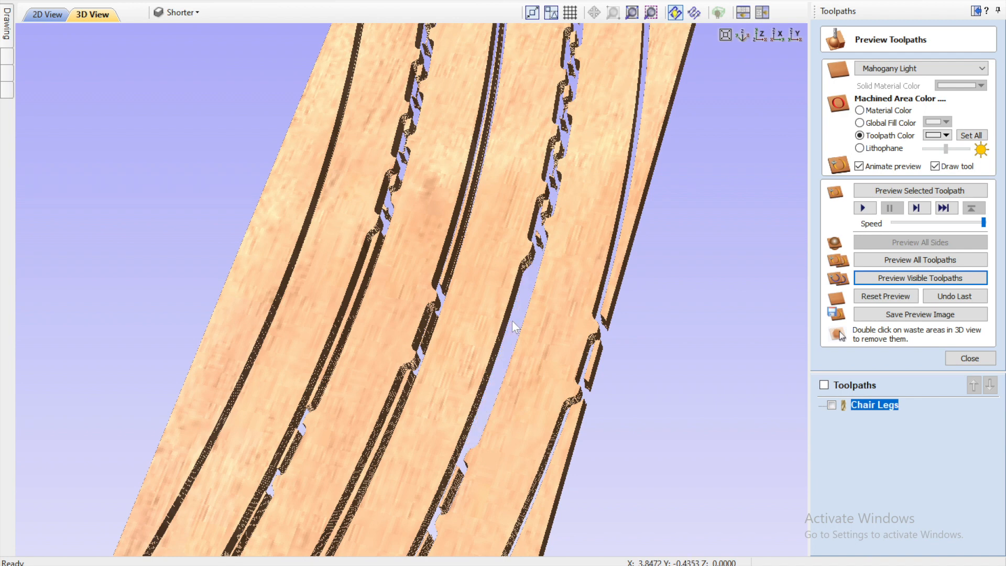
double_click(637, 201)
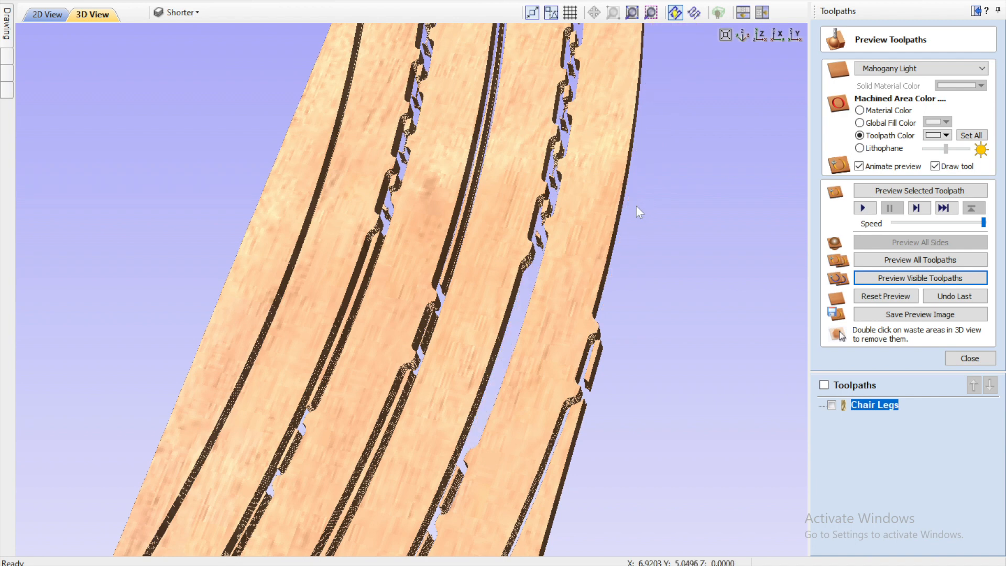
double_click(595, 365)
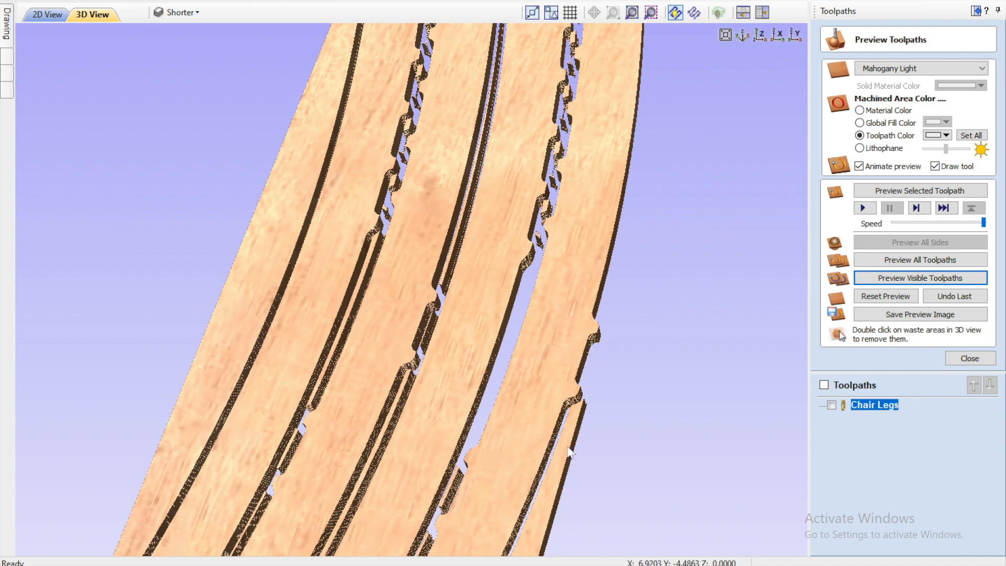
double_click(443, 272)
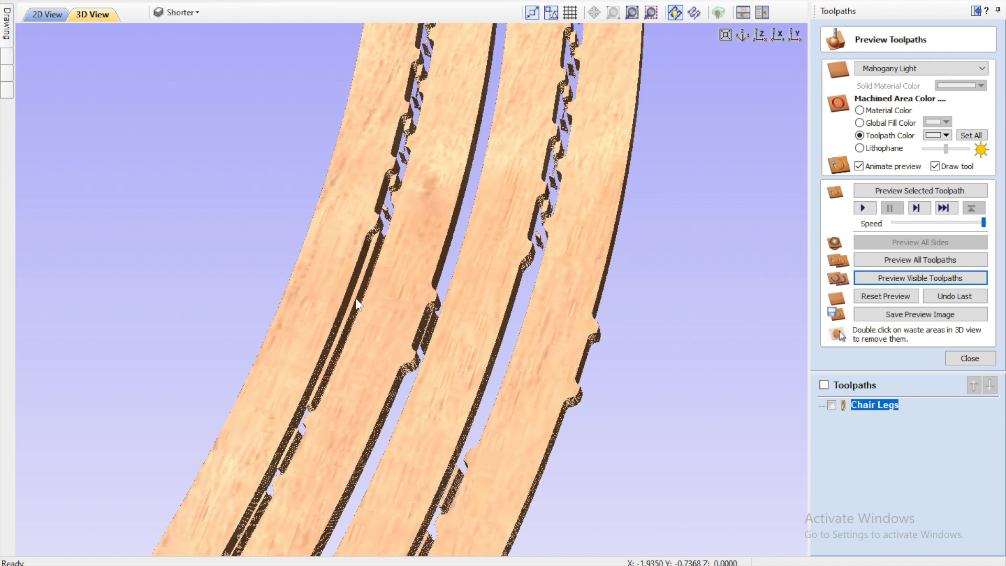
double_click(356, 299)
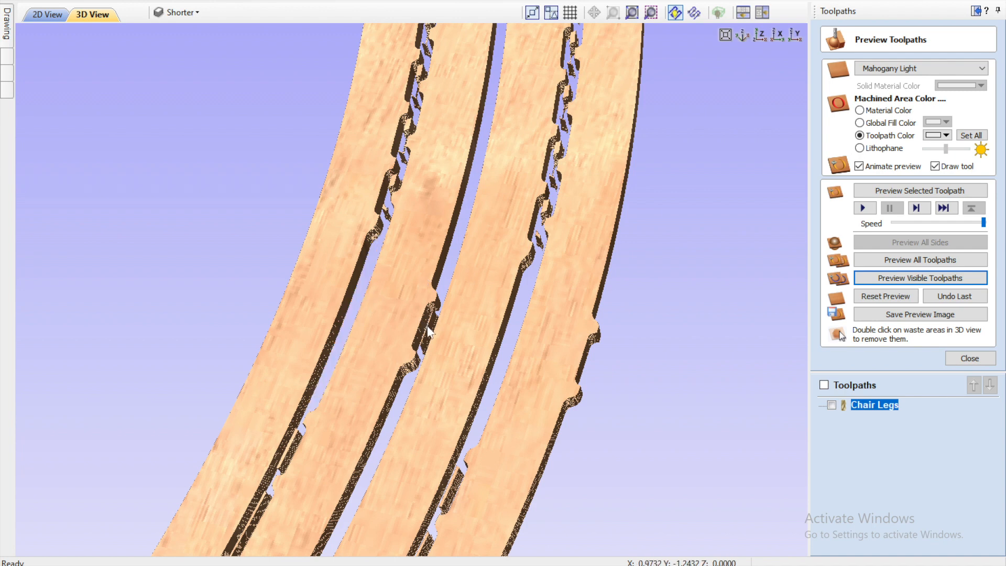
double_click(292, 443)
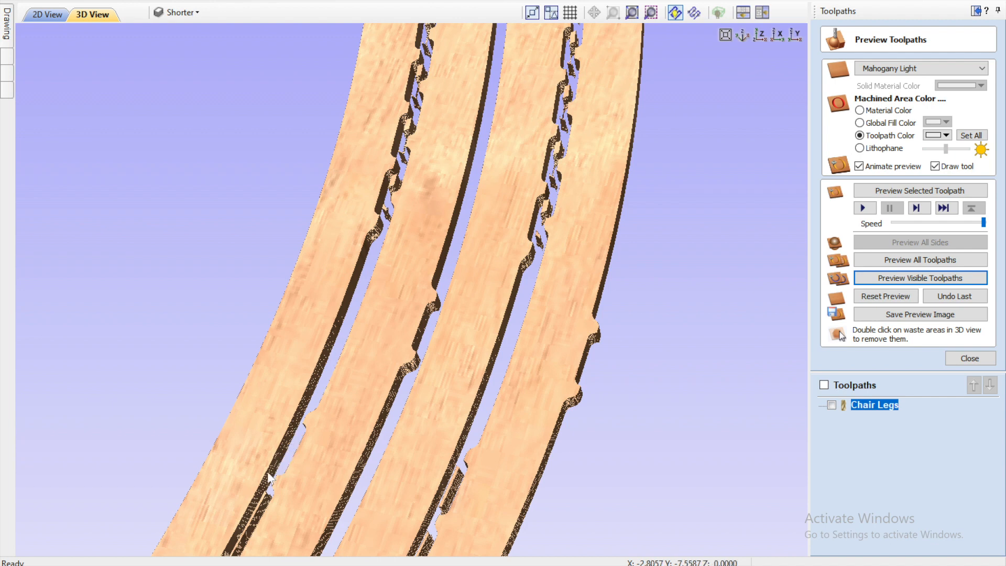
double_click(262, 502)
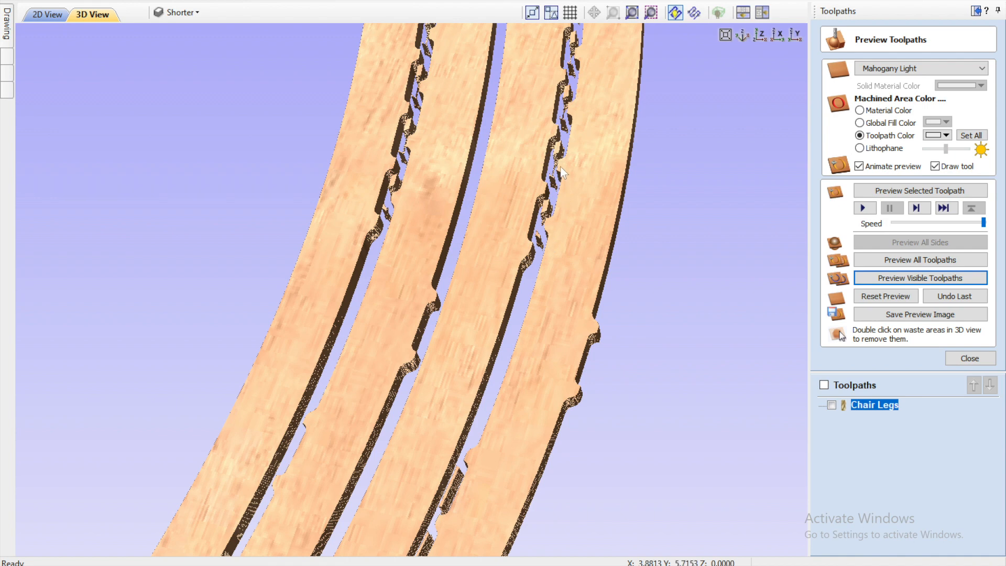
double_click(558, 153)
scroll(580, 152, down, 5)
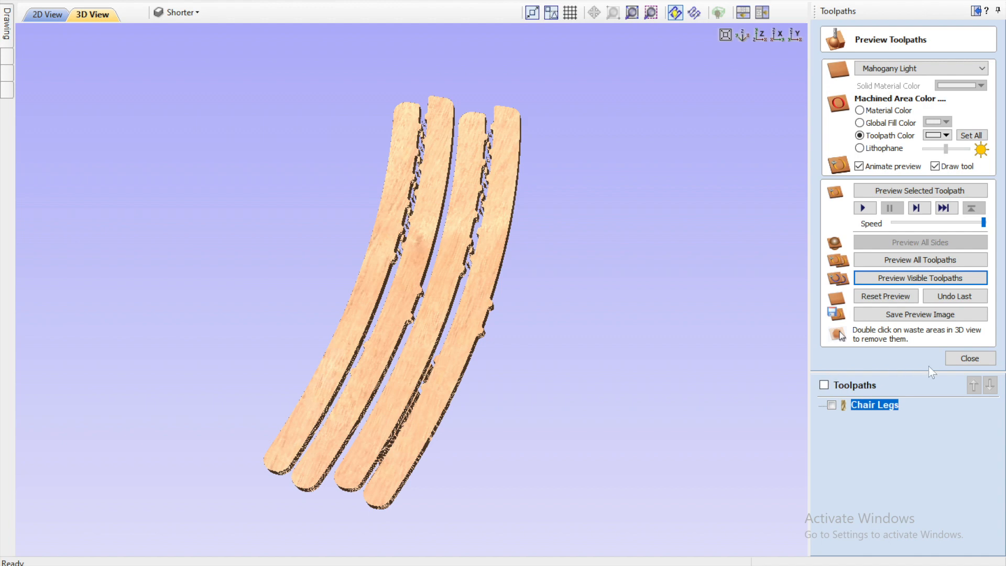
click(964, 360)
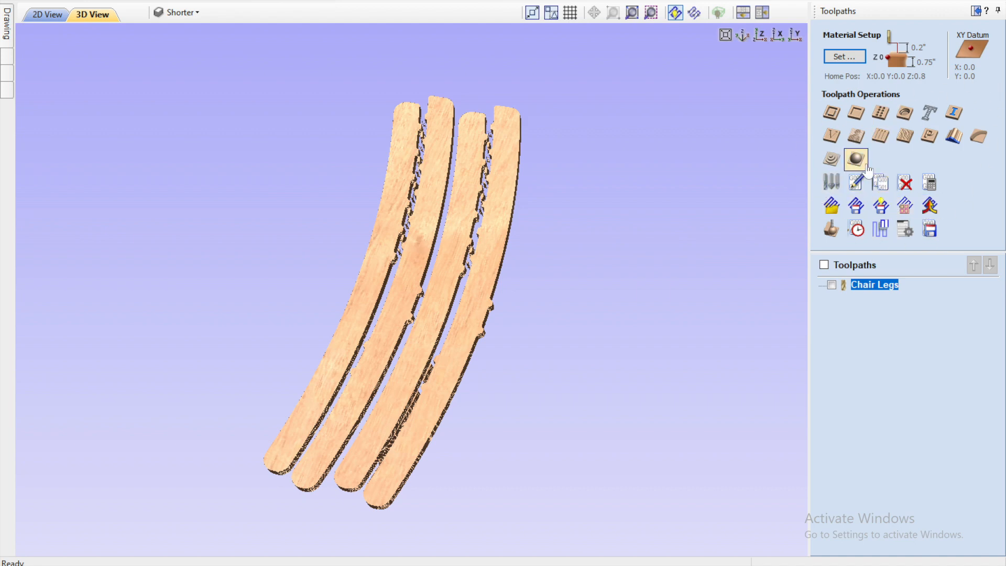
Review the save options for the selected Chair Legs toolpath with the Laguna IQ HHC (mm) (*.mmg) post processor, without saving a file.
click(929, 231)
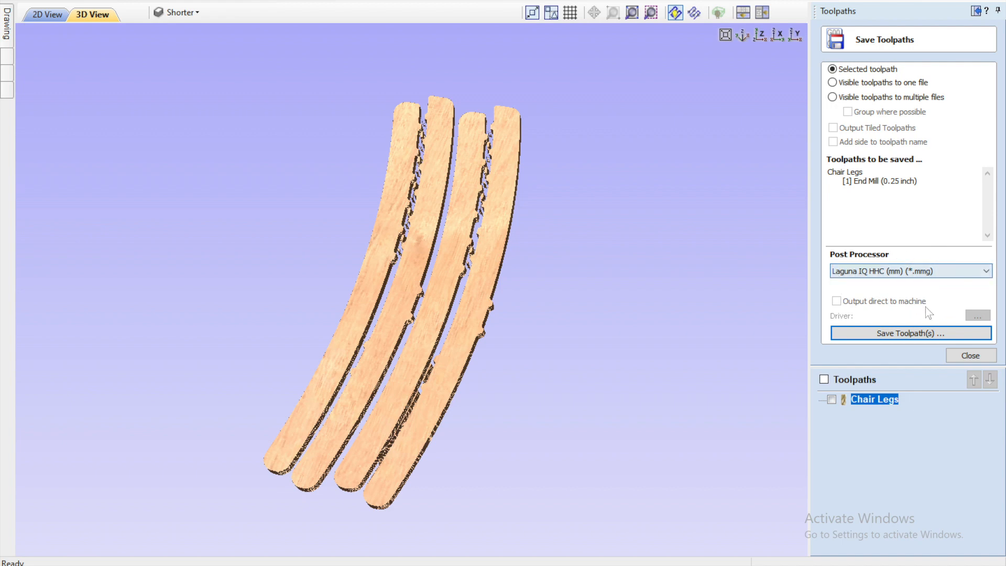
click(928, 334)
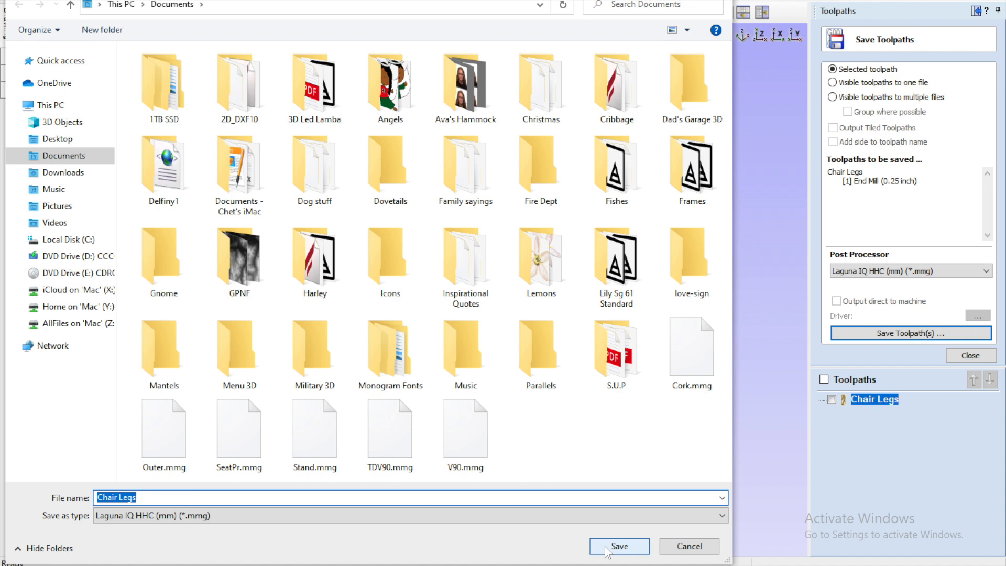
click(698, 547)
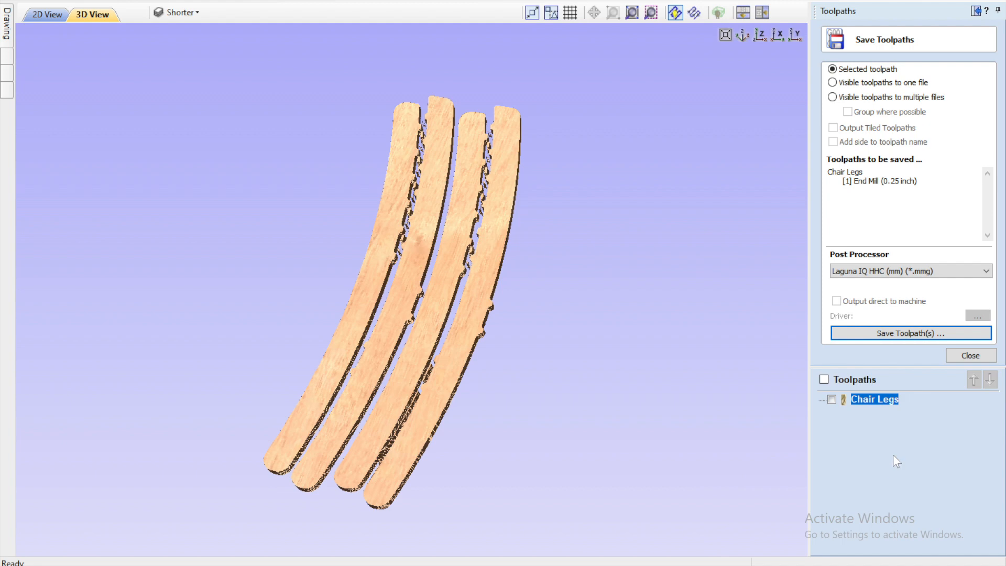
click(958, 356)
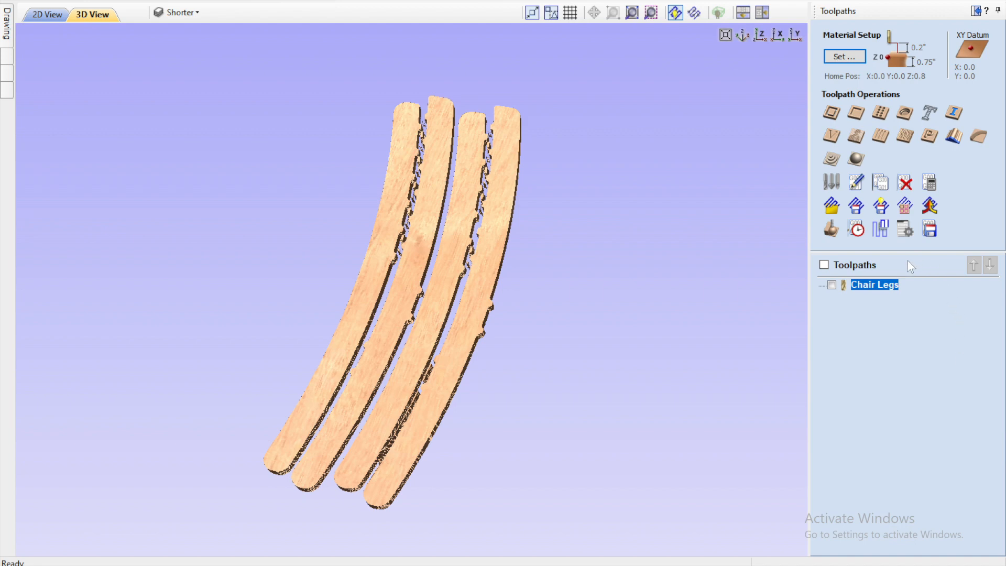
Check the Chair Legs toolpath's cutting parameters and its estimated machining time in the toolpaths summary.
mouse_move(880, 288)
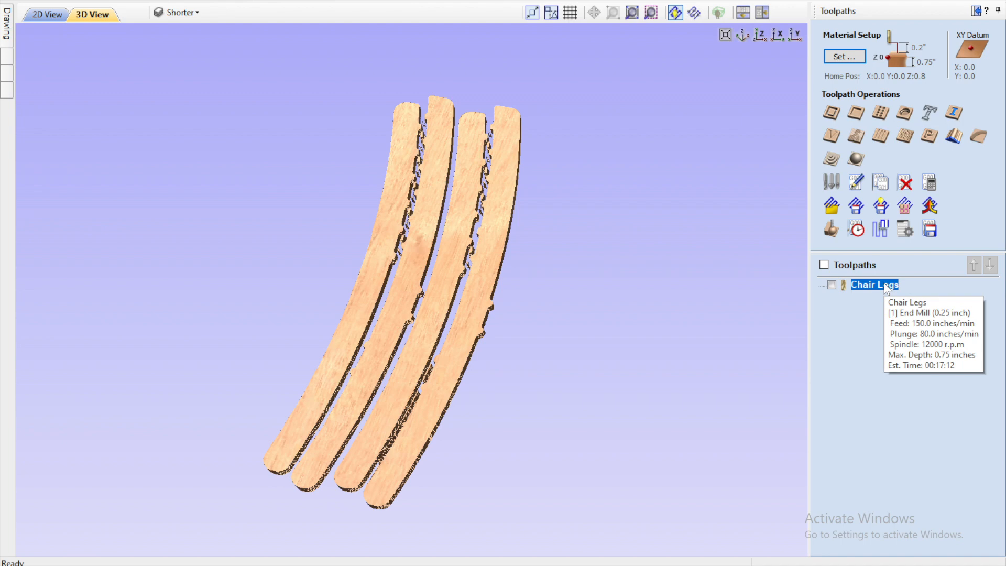
click(857, 230)
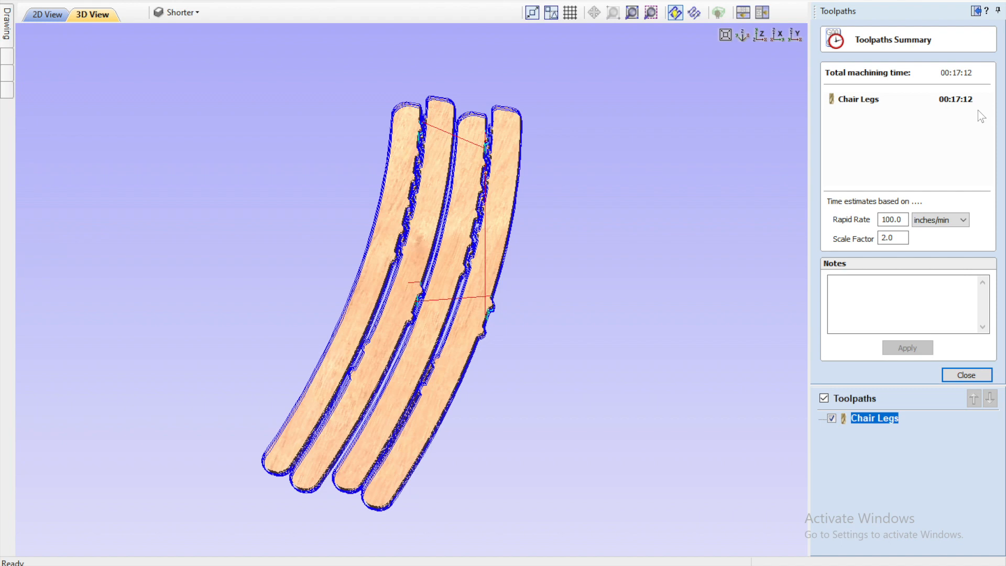
click(963, 375)
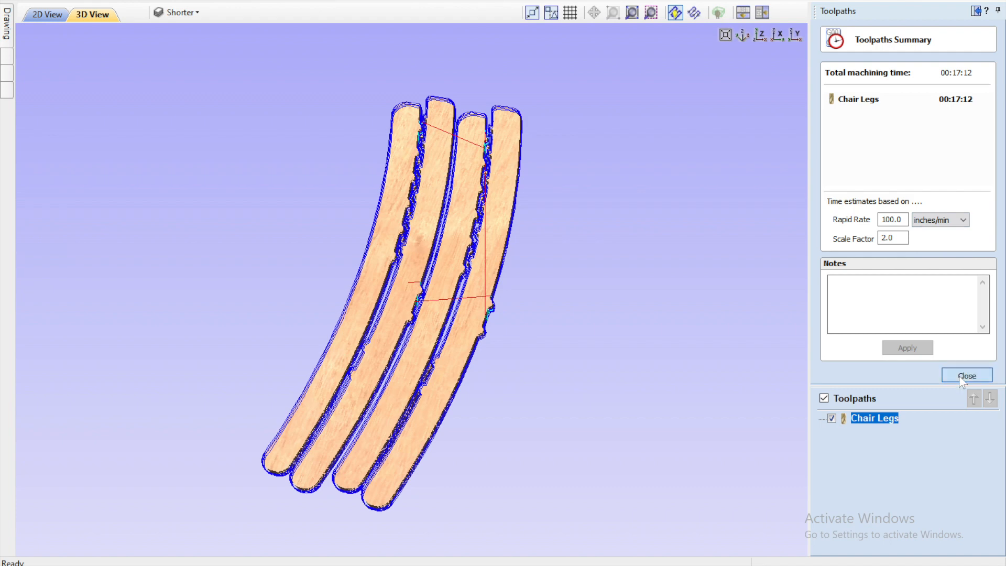